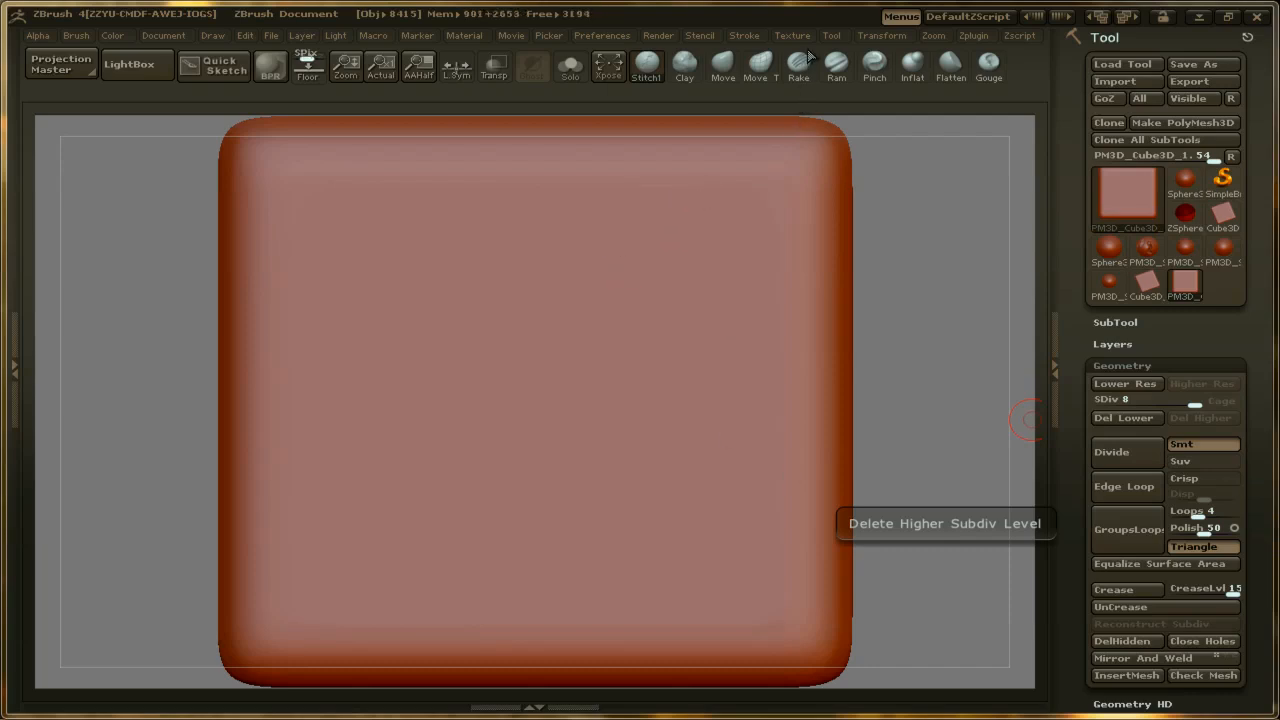
# Sculpt winding rows of stitches across the cube's front face with the Stitch1 brush
pyautogui.click(743, 36)
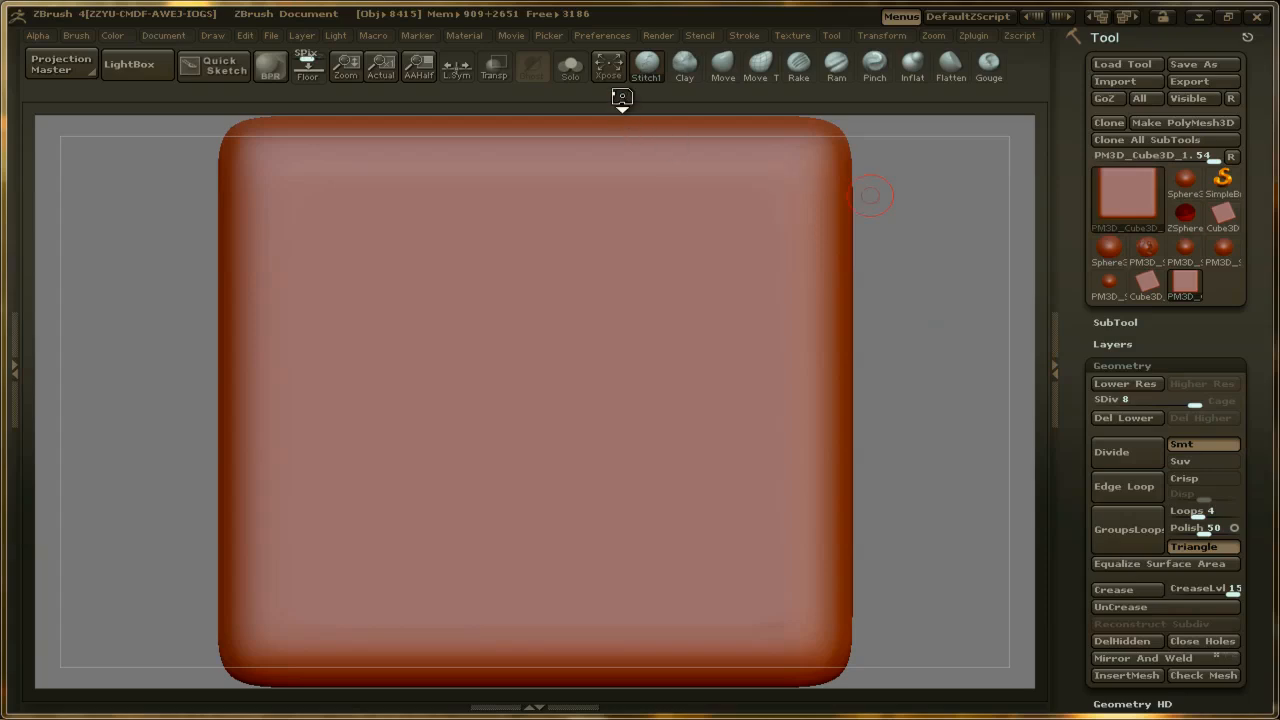
pyautogui.click(656, 84)
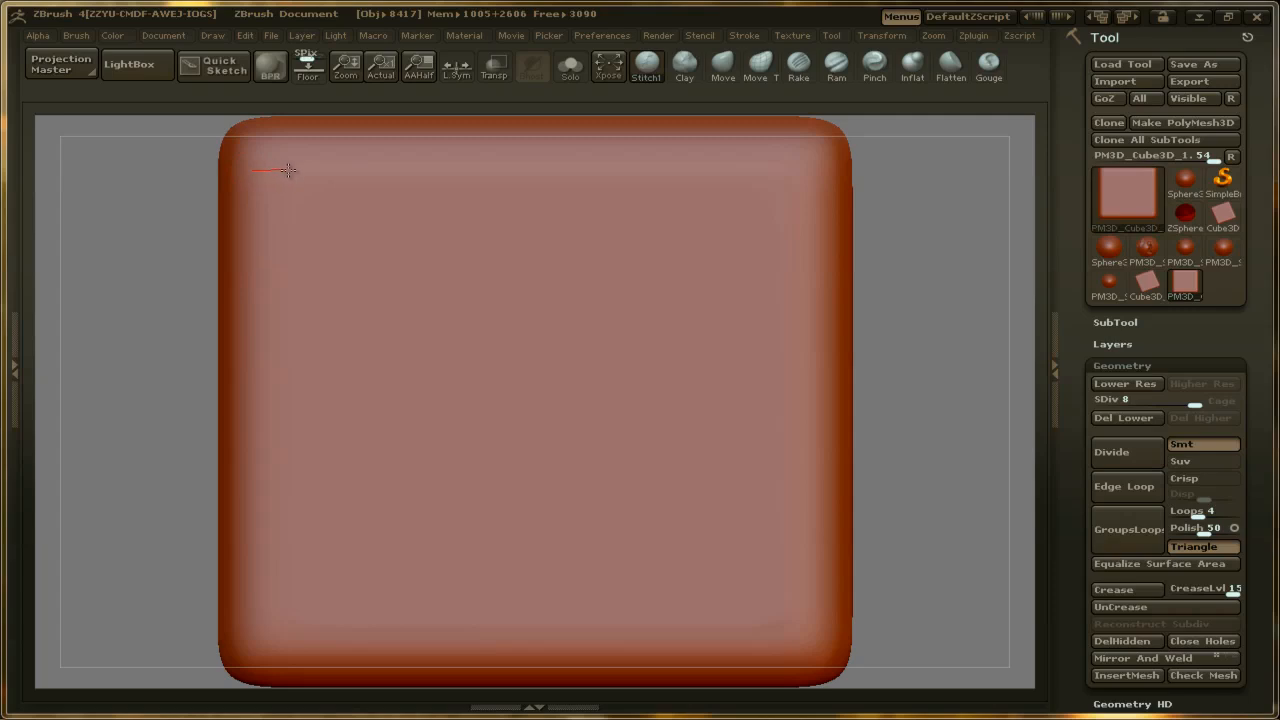
pyautogui.moveTo(288, 170)
pyautogui.mouseDown()
pyautogui.moveTo(812, 178)
pyautogui.moveTo(825, 214)
pyautogui.moveTo(819, 286)
pyautogui.moveTo(789, 306)
pyautogui.moveTo(698, 254)
pyautogui.moveTo(610, 230)
pyautogui.moveTo(405, 273)
pyautogui.moveTo(263, 225)
pyautogui.moveTo(252, 282)
pyautogui.moveTo(298, 352)
pyautogui.moveTo(537, 305)
pyautogui.moveTo(561, 364)
pyautogui.moveTo(422, 365)
pyautogui.moveTo(315, 427)
pyautogui.moveTo(275, 515)
pyautogui.moveTo(386, 480)
pyautogui.moveTo(528, 463)
pyautogui.moveTo(621, 413)
pyautogui.moveTo(668, 362)
pyautogui.moveTo(706, 453)
pyautogui.moveTo(585, 537)
pyautogui.moveTo(338, 570)
pyautogui.mouseUp()
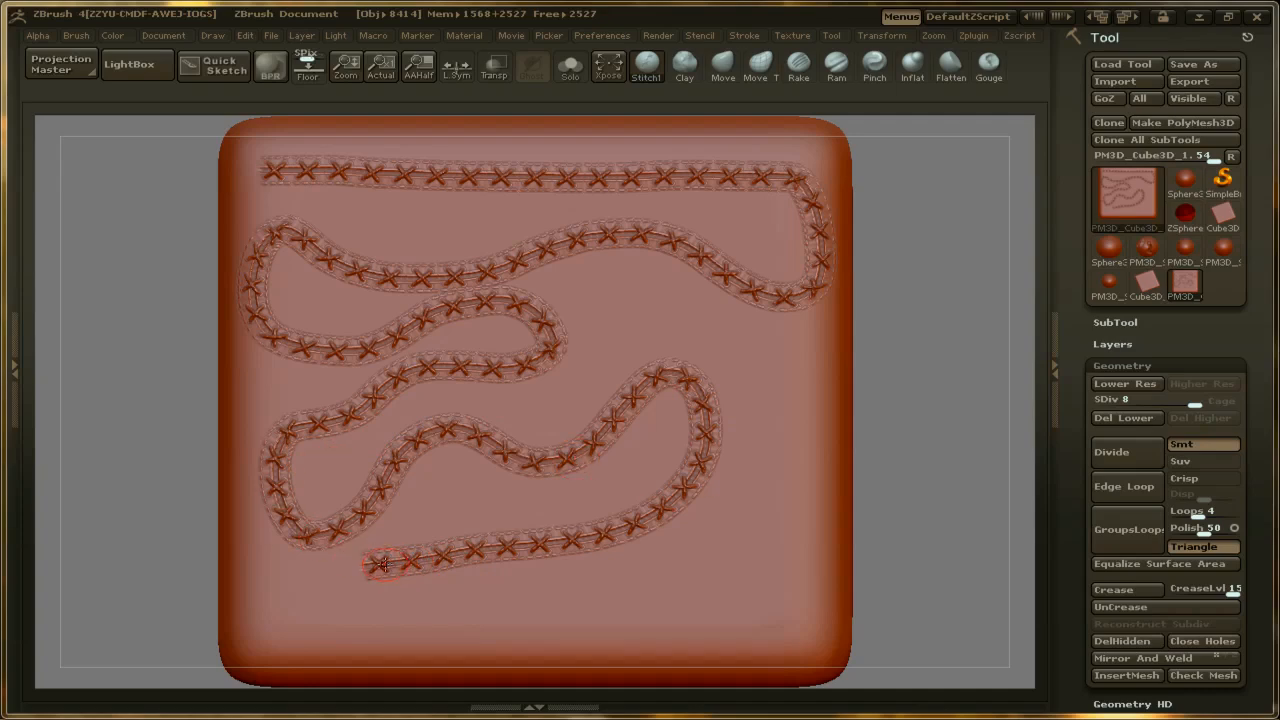
pyautogui.moveTo(385, 562); pyautogui.dragTo(325, 570)
pyautogui.moveTo(410, 563)
pyautogui.mouseDown()
pyautogui.moveTo(293, 585)
pyautogui.moveTo(300, 628)
pyautogui.moveTo(420, 634)
pyautogui.moveTo(594, 611)
pyautogui.mouseUp()
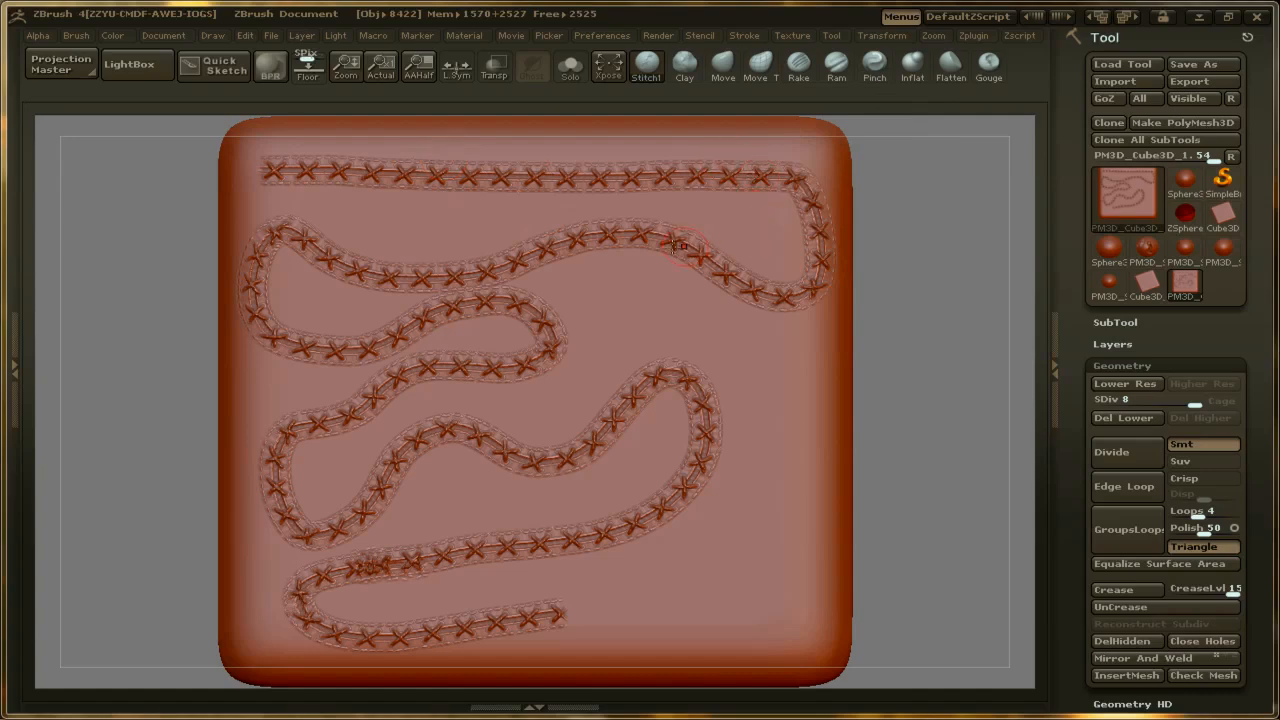
pyautogui.moveTo(612, 290)
pyautogui.mouseDown()
pyautogui.moveTo(706, 329)
pyautogui.moveTo(749, 434)
pyautogui.moveTo(724, 578)
pyautogui.moveTo(662, 614)
pyautogui.mouseUp()
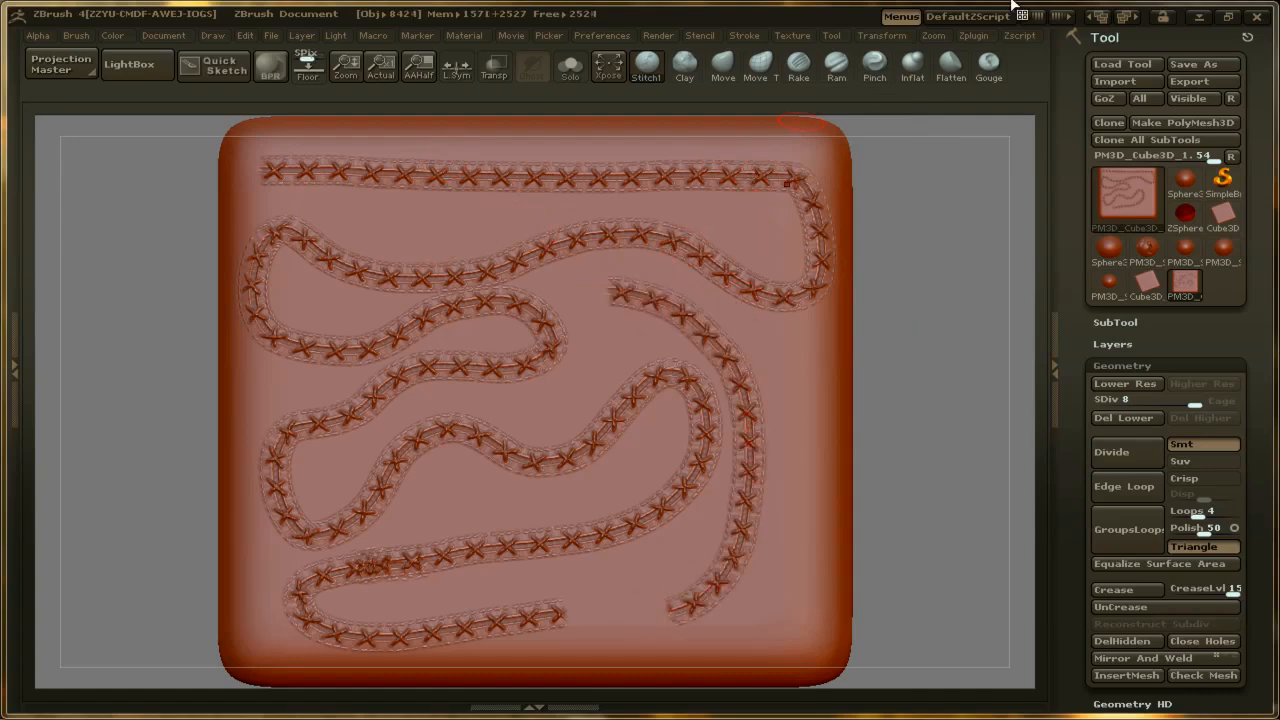
# Turn on Backtrack in Line mode with SnapToTrack for the Stitch1 brush stroke, facing a blank side of the cube
pyautogui.moveTo(892, 446)
pyautogui.mouseDown()
pyautogui.moveTo(957, 443)
pyautogui.moveTo(849, 423)
pyautogui.moveTo(774, 391)
pyautogui.moveTo(912, 404)
pyautogui.mouseUp()
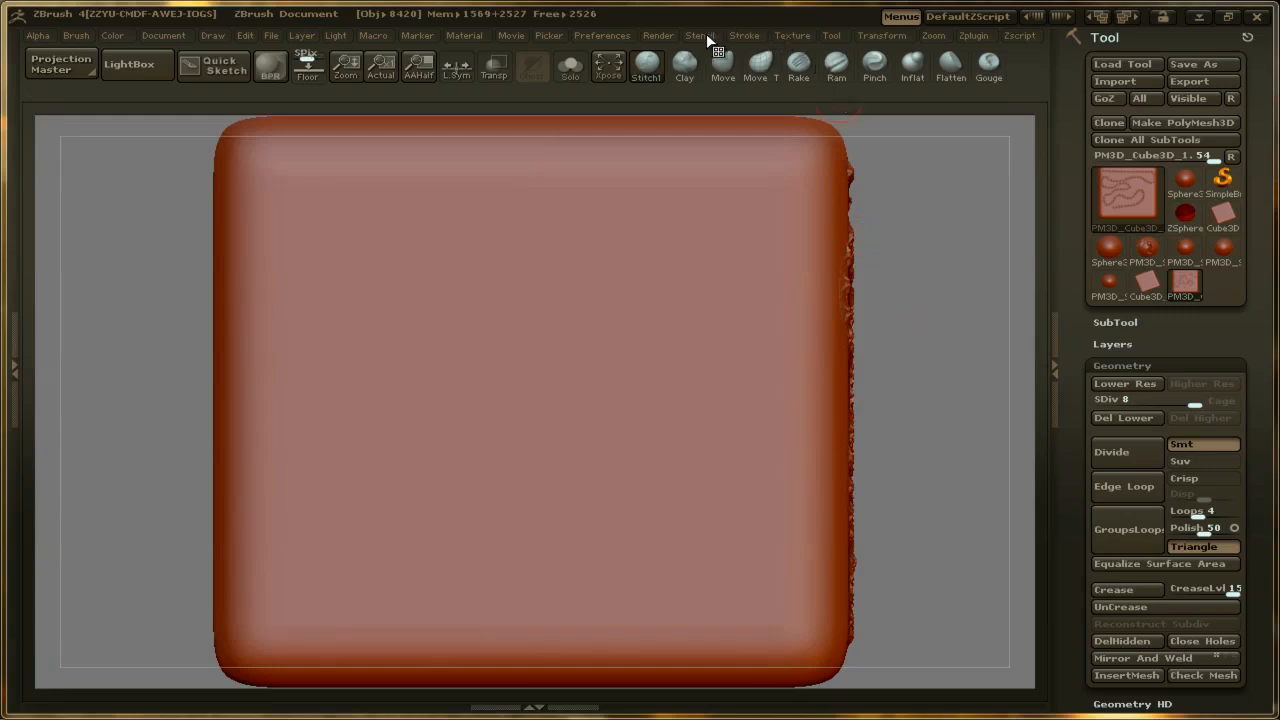
pyautogui.click(757, 33)
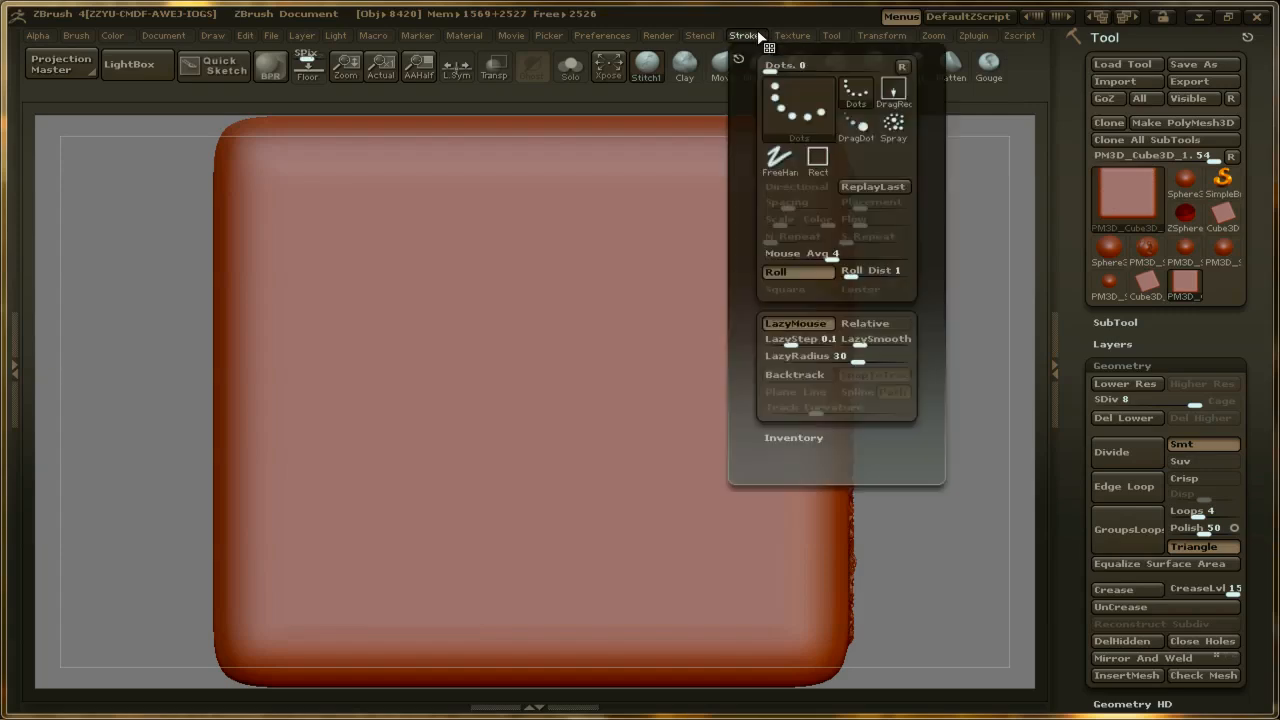
pyautogui.click(787, 372)
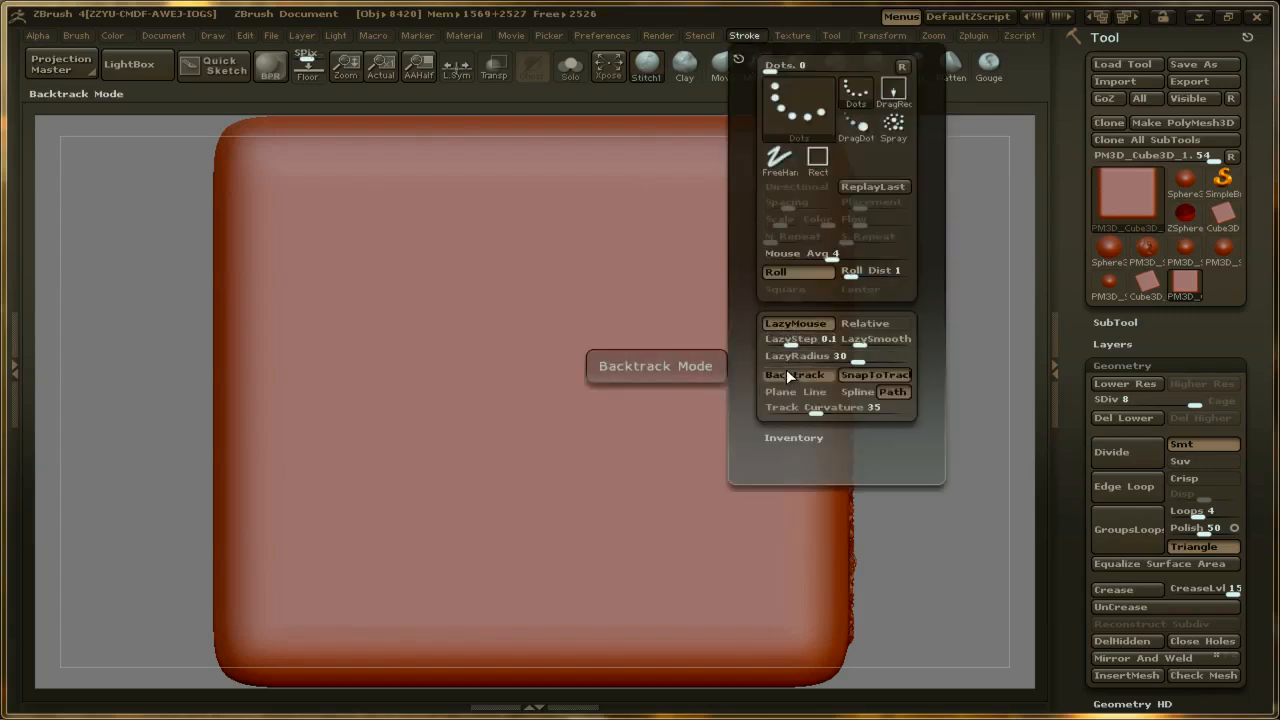
pyautogui.click(865, 375)
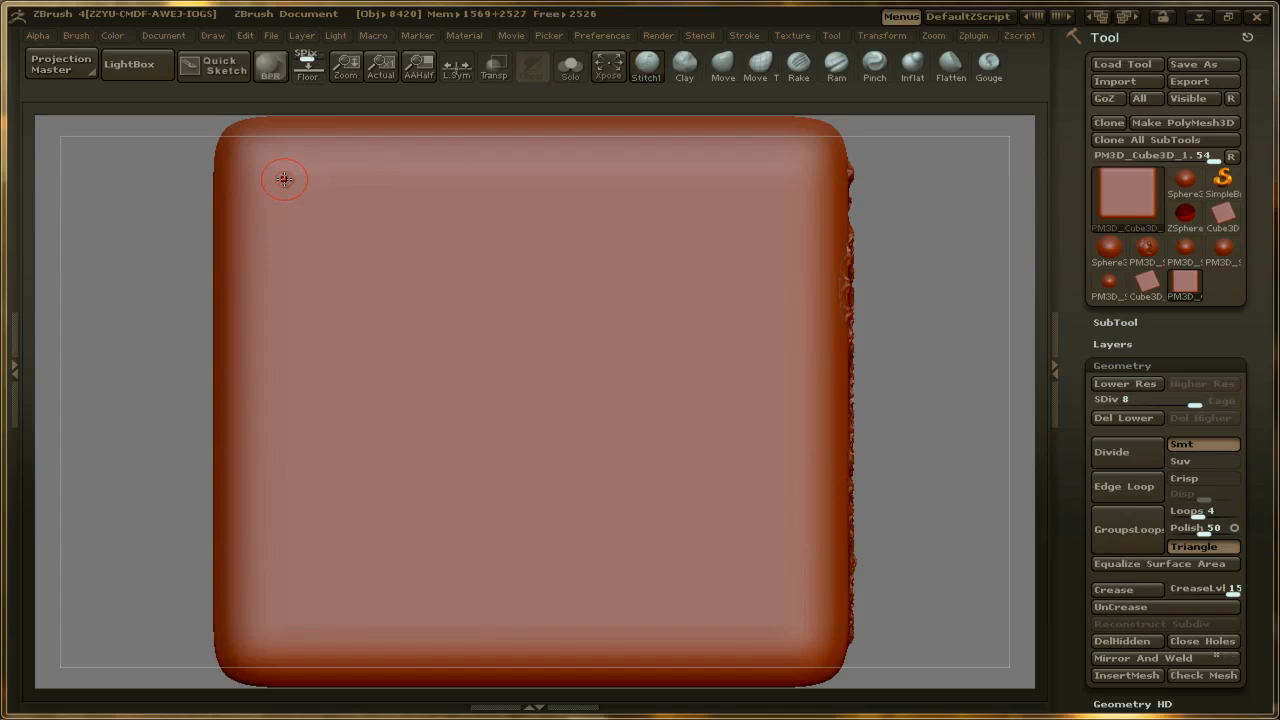
# Sculpt three straight stitch lines on the blank face: a long diagonal, a shallow slanted one near the upper edge and a short one between them
pyautogui.moveTo(284, 179)
pyautogui.mouseDown()
pyautogui.moveTo(540, 434)
pyautogui.moveTo(747, 593)
pyautogui.moveTo(771, 634)
pyautogui.moveTo(685, 590)
pyautogui.moveTo(522, 613)
pyautogui.moveTo(430, 556)
pyautogui.moveTo(98, 289)
pyautogui.moveTo(57, 237)
pyautogui.moveTo(119, 285)
pyautogui.mouseUp()
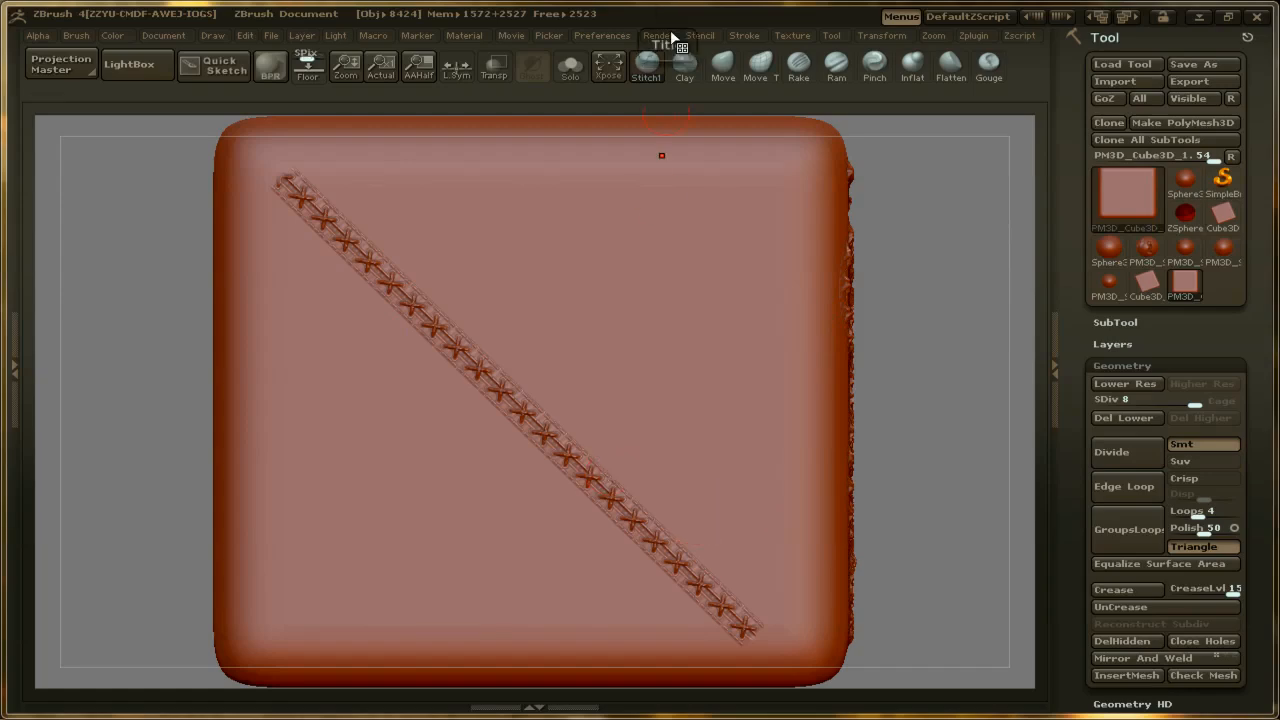
pyautogui.click(733, 37)
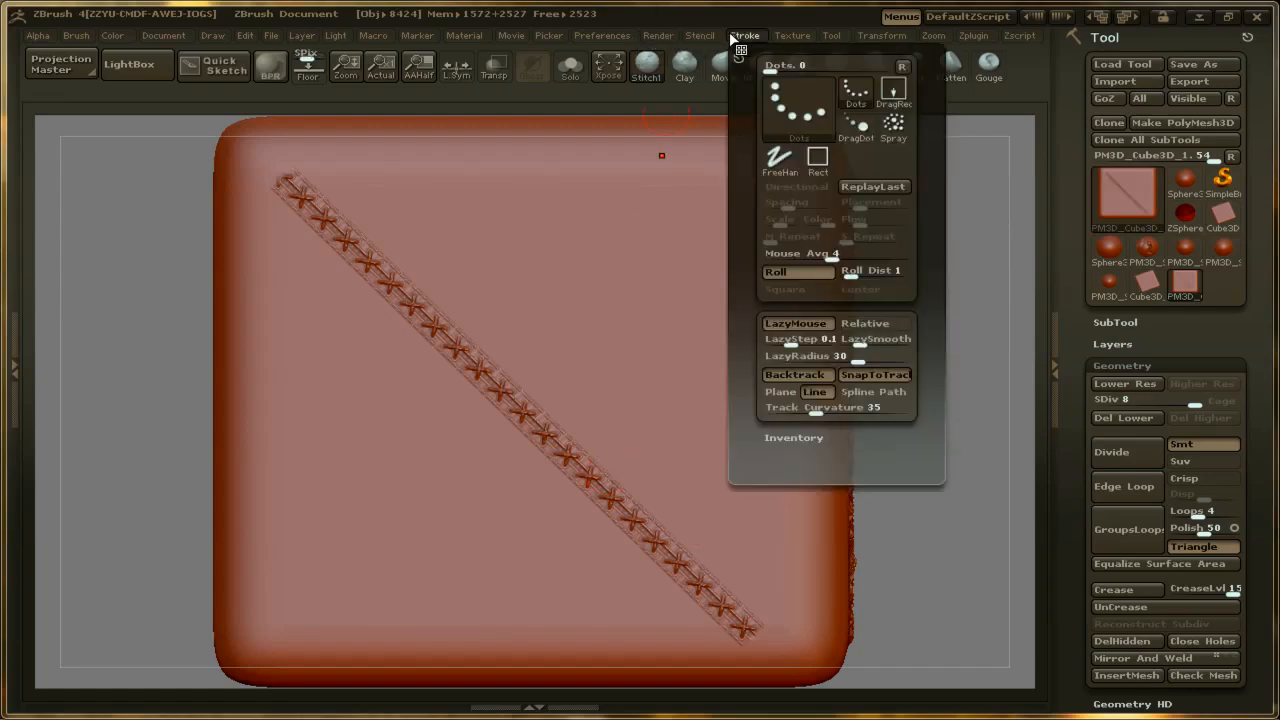
pyautogui.click(734, 36)
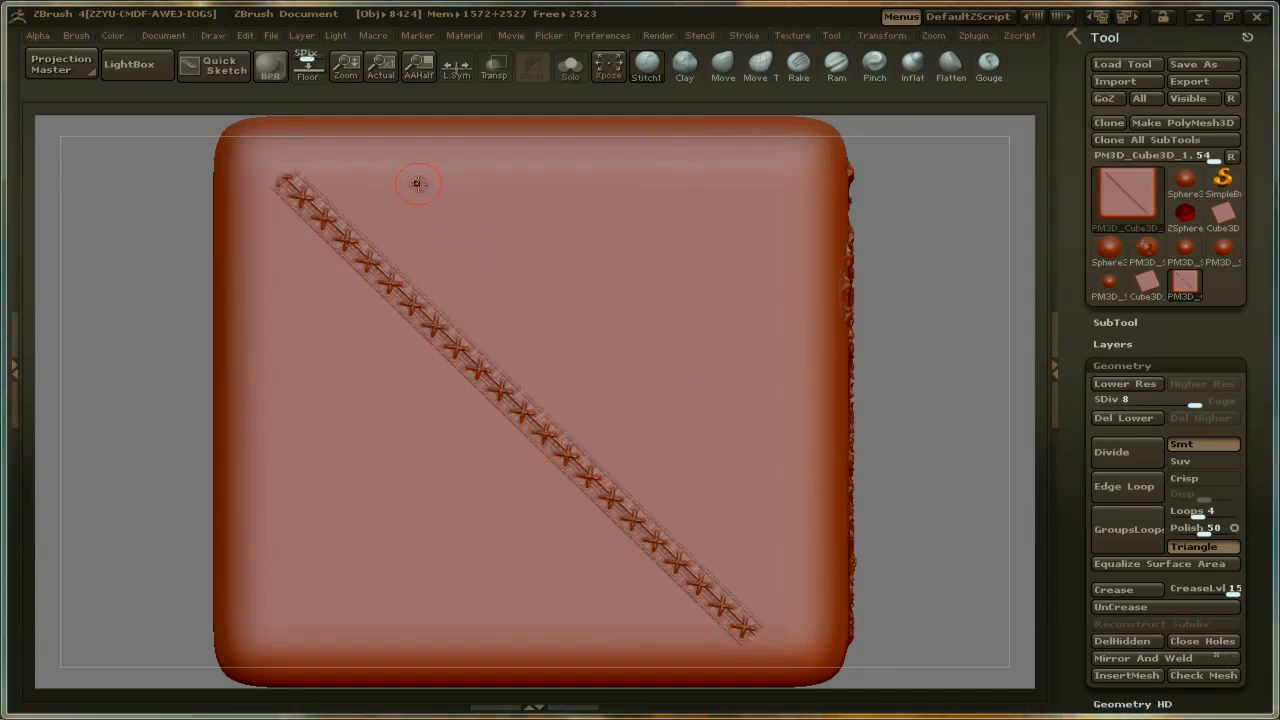
pyautogui.moveTo(406, 175)
pyautogui.mouseDown()
pyautogui.moveTo(516, 272)
pyautogui.moveTo(714, 354)
pyautogui.moveTo(797, 275)
pyautogui.moveTo(553, 195)
pyautogui.moveTo(375, 160)
pyautogui.mouseUp()
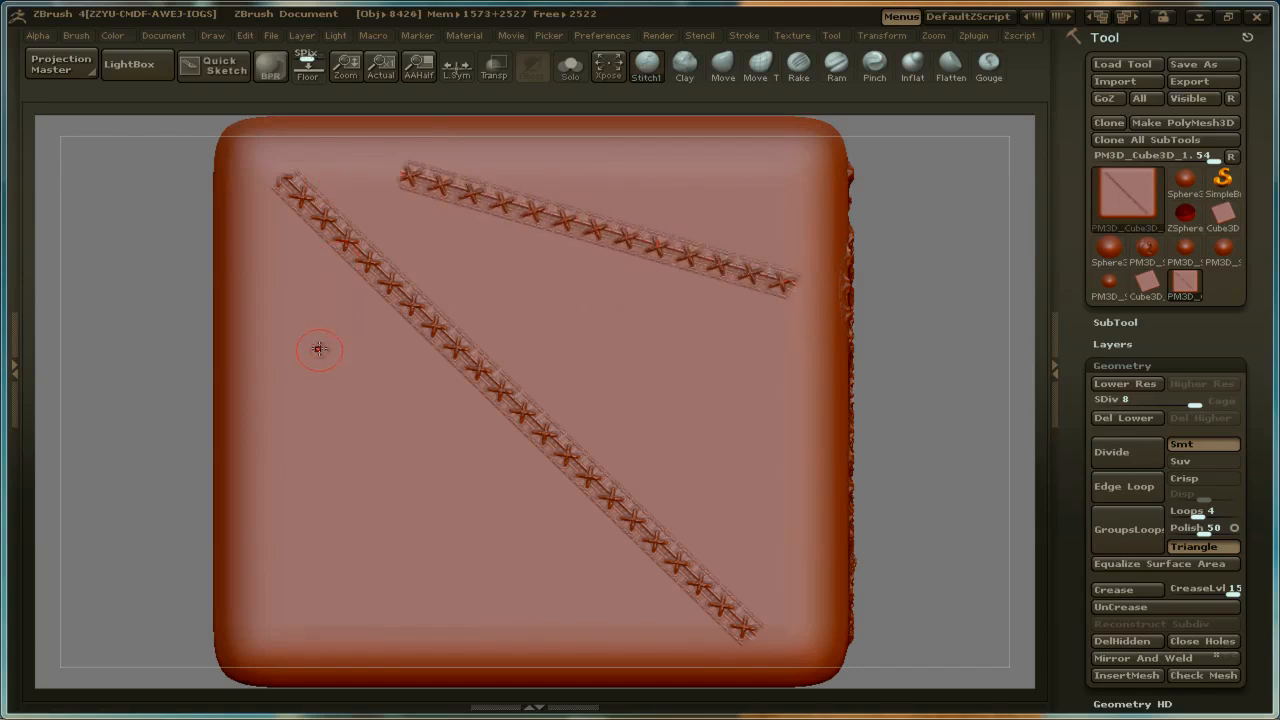
pyautogui.moveTo(471, 271)
pyautogui.mouseDown()
pyautogui.moveTo(646, 449)
pyautogui.moveTo(393, 165)
pyautogui.mouseUp()
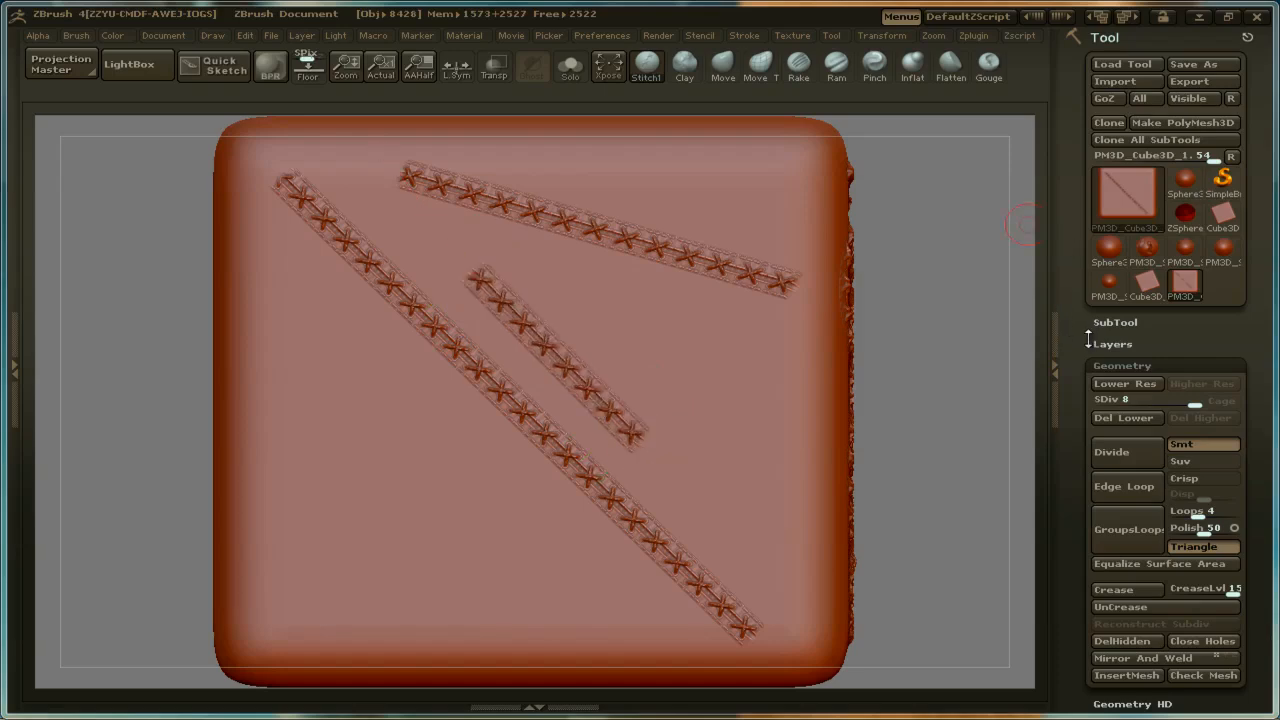
# Change the stroke's Backtrack mode to Path, with another blank side of the cube facing front
pyautogui.moveTo(914, 363); pyautogui.dragTo(986, 360)
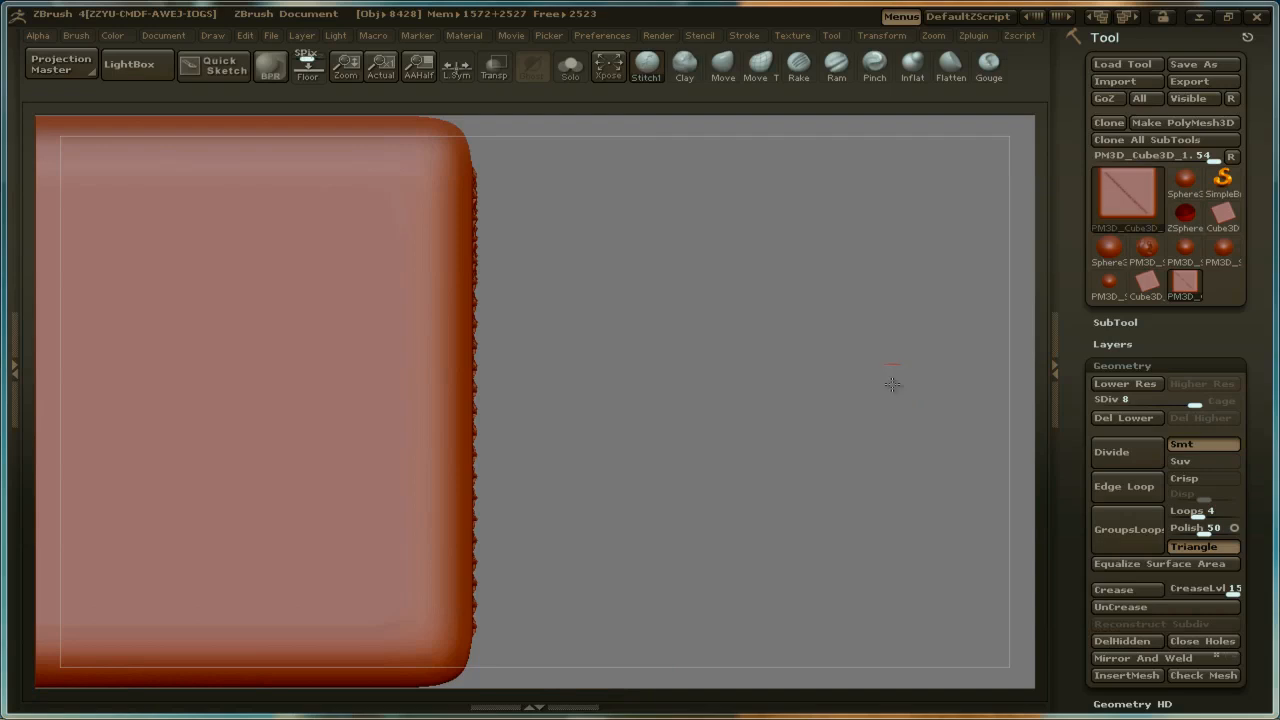
pyautogui.press('f')
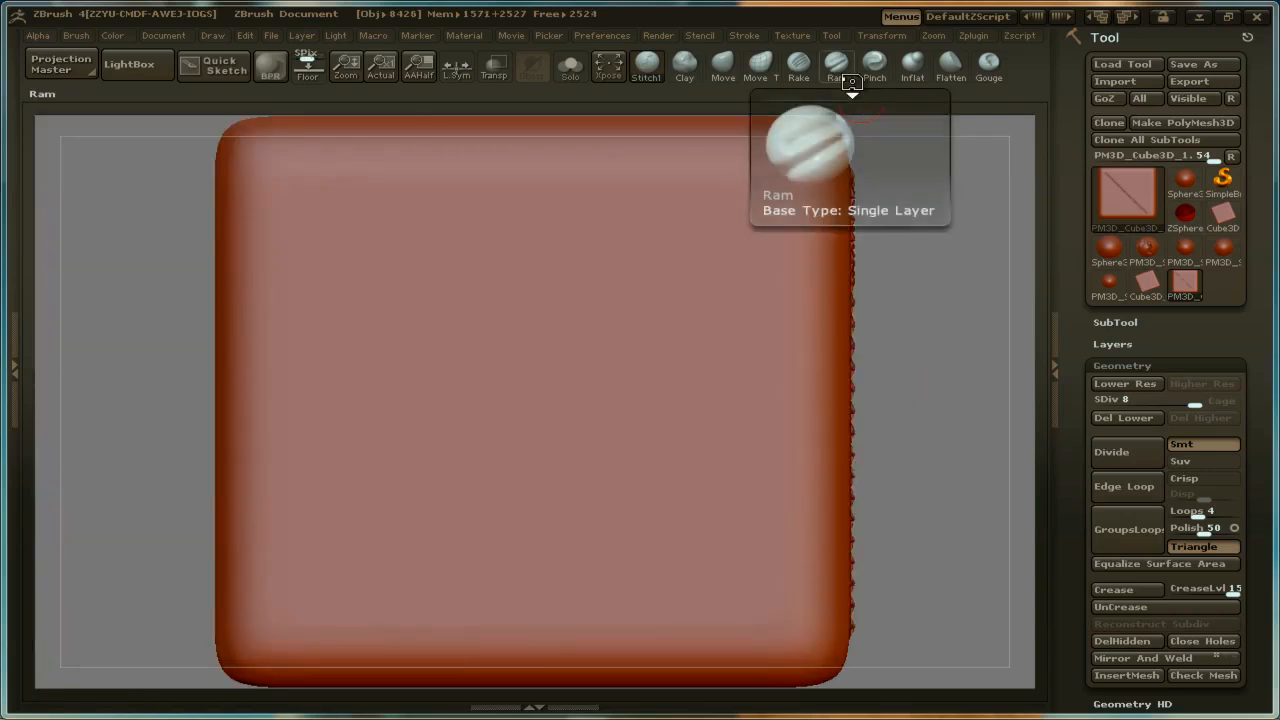
pyautogui.click(803, 35)
pyautogui.moveTo(744, 36)
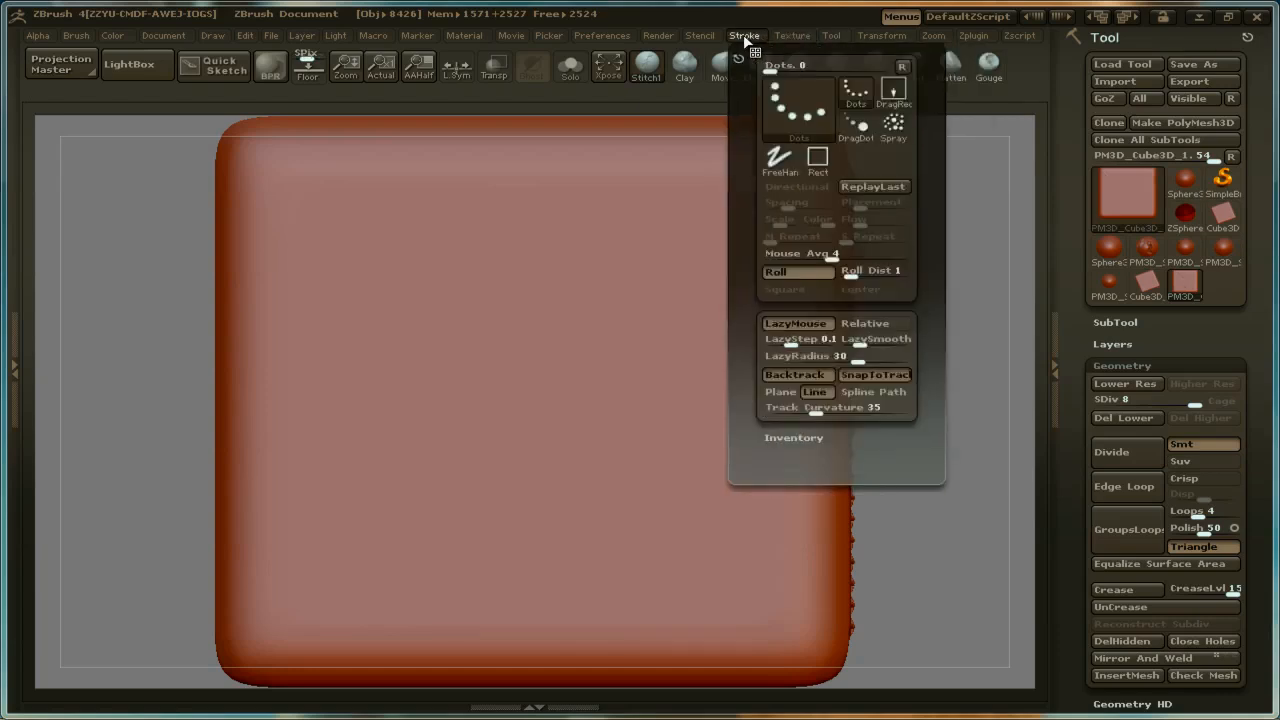
pyautogui.click(886, 391)
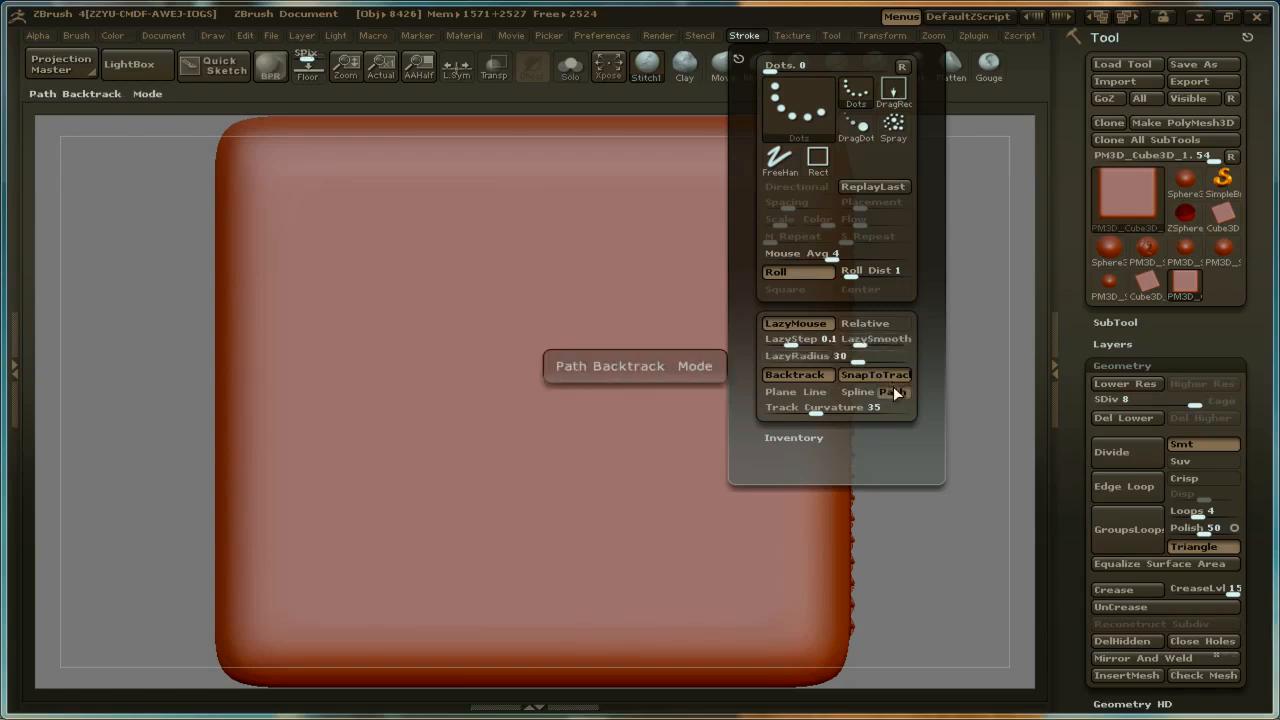
# Sculpt five backtracked stitch paths on the blank face, including an S-curve, a hooked curve, a near-vertical row and a wavy row along the lower edge
pyautogui.moveTo(309, 200)
pyautogui.mouseDown()
pyautogui.moveTo(429, 217)
pyautogui.moveTo(429, 280)
pyautogui.moveTo(383, 363)
pyautogui.moveTo(396, 433)
pyautogui.moveTo(437, 474)
pyautogui.moveTo(577, 452)
pyautogui.mouseUp()
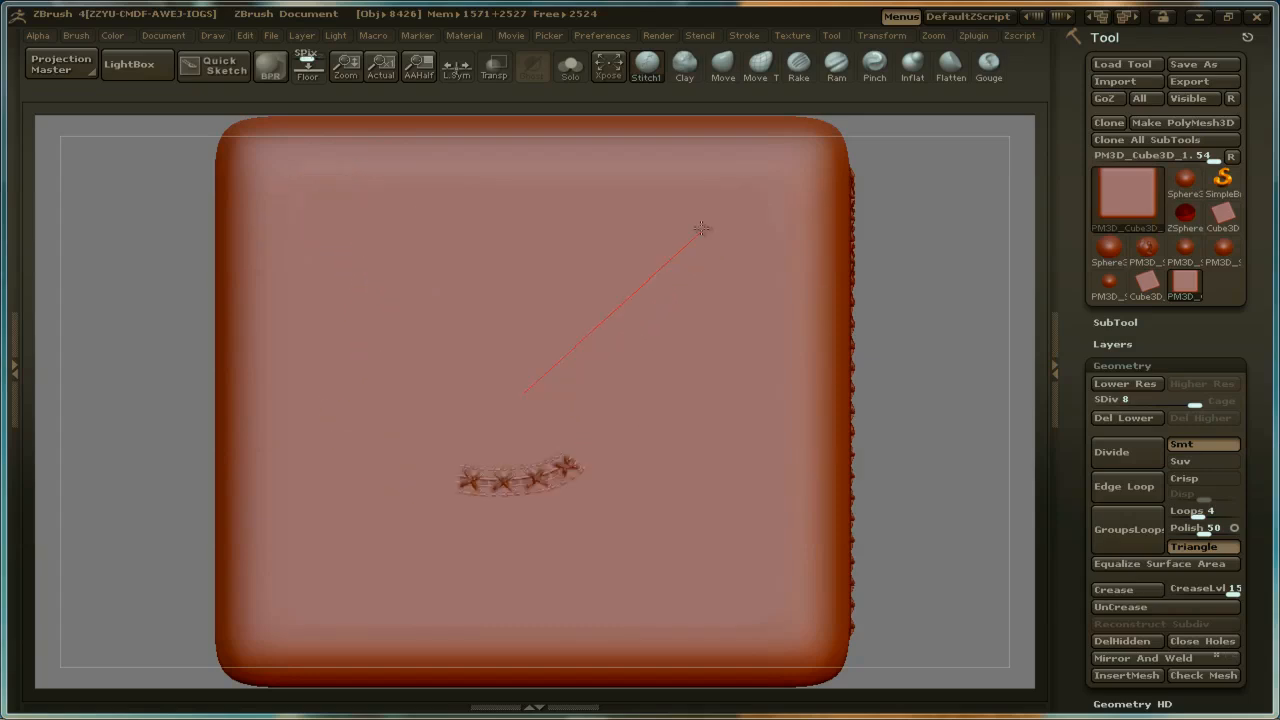
pyautogui.moveTo(701, 228)
pyautogui.mouseDown()
pyautogui.moveTo(589, 191)
pyautogui.moveTo(269, 191)
pyautogui.mouseUp()
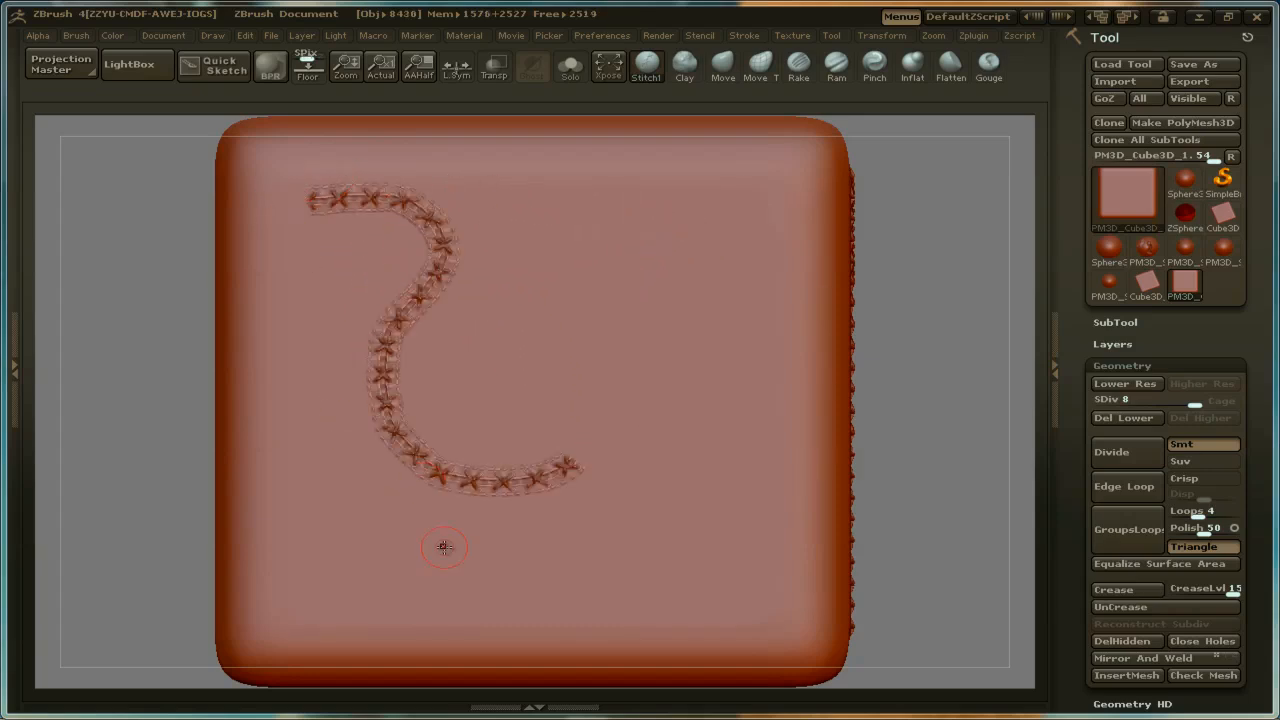
pyautogui.moveTo(631, 229)
pyautogui.mouseDown()
pyautogui.moveTo(705, 504)
pyautogui.moveTo(437, 540)
pyautogui.moveTo(466, 552)
pyautogui.mouseUp()
pyautogui.moveTo(543, 572)
pyautogui.mouseDown()
pyautogui.moveTo(394, 543)
pyautogui.moveTo(349, 477)
pyautogui.moveTo(337, 409)
pyautogui.moveTo(381, 305)
pyautogui.moveTo(457, 243)
pyautogui.moveTo(429, 143)
pyautogui.mouseUp()
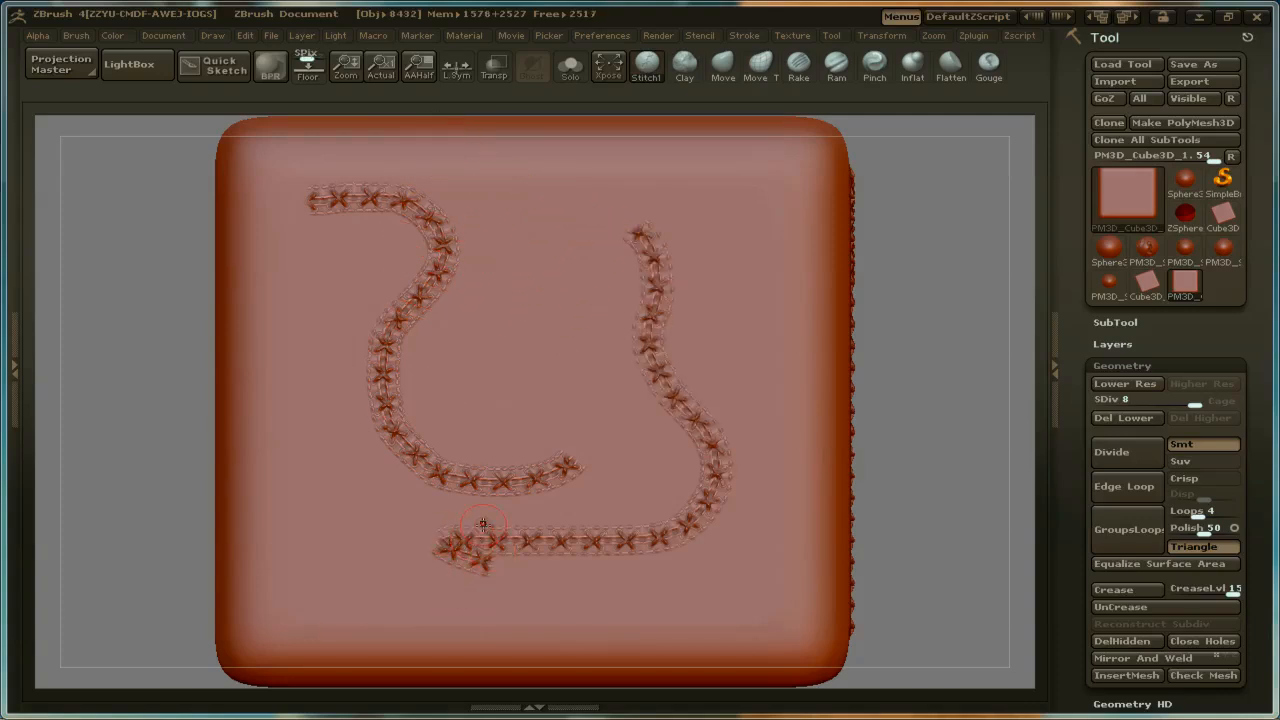
pyautogui.moveTo(760, 250)
pyautogui.mouseDown()
pyautogui.moveTo(778, 585)
pyautogui.moveTo(759, 204)
pyautogui.mouseUp()
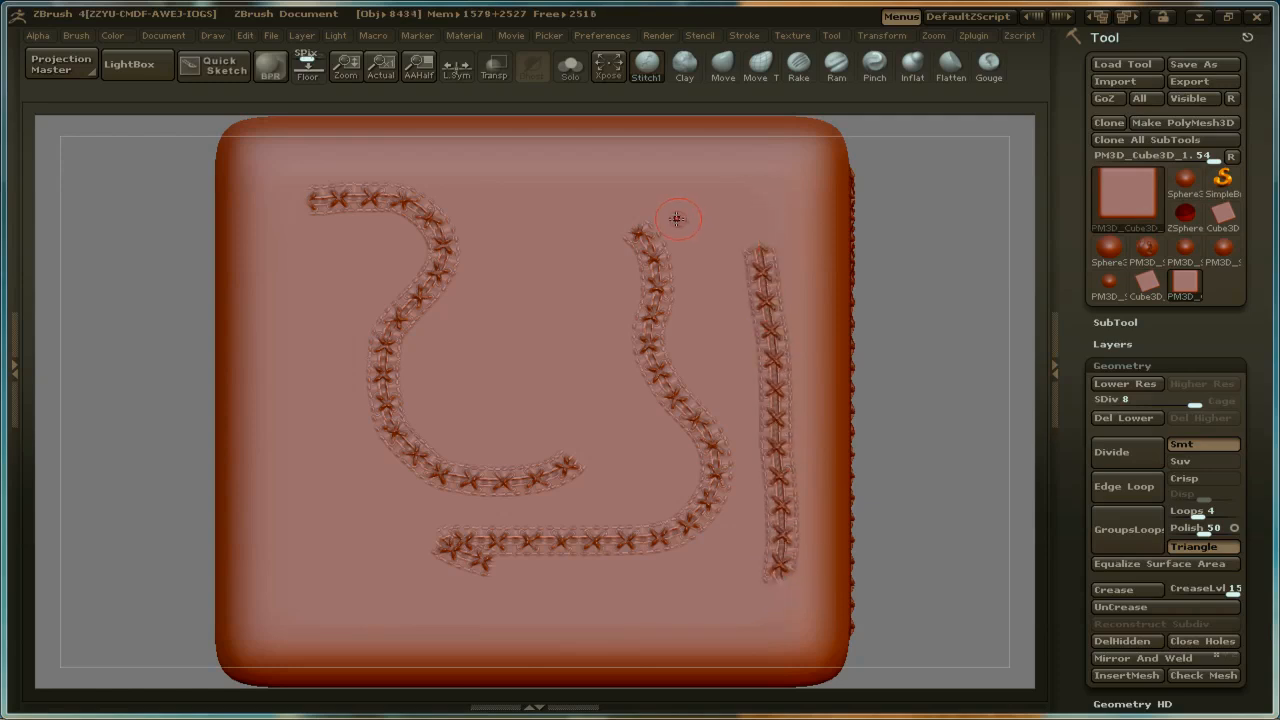
pyautogui.moveTo(603, 198)
pyautogui.mouseDown()
pyautogui.moveTo(526, 231)
pyautogui.moveTo(530, 323)
pyautogui.moveTo(452, 381)
pyautogui.moveTo(480, 386)
pyautogui.moveTo(509, 357)
pyautogui.moveTo(535, 250)
pyautogui.moveTo(768, 206)
pyautogui.mouseUp()
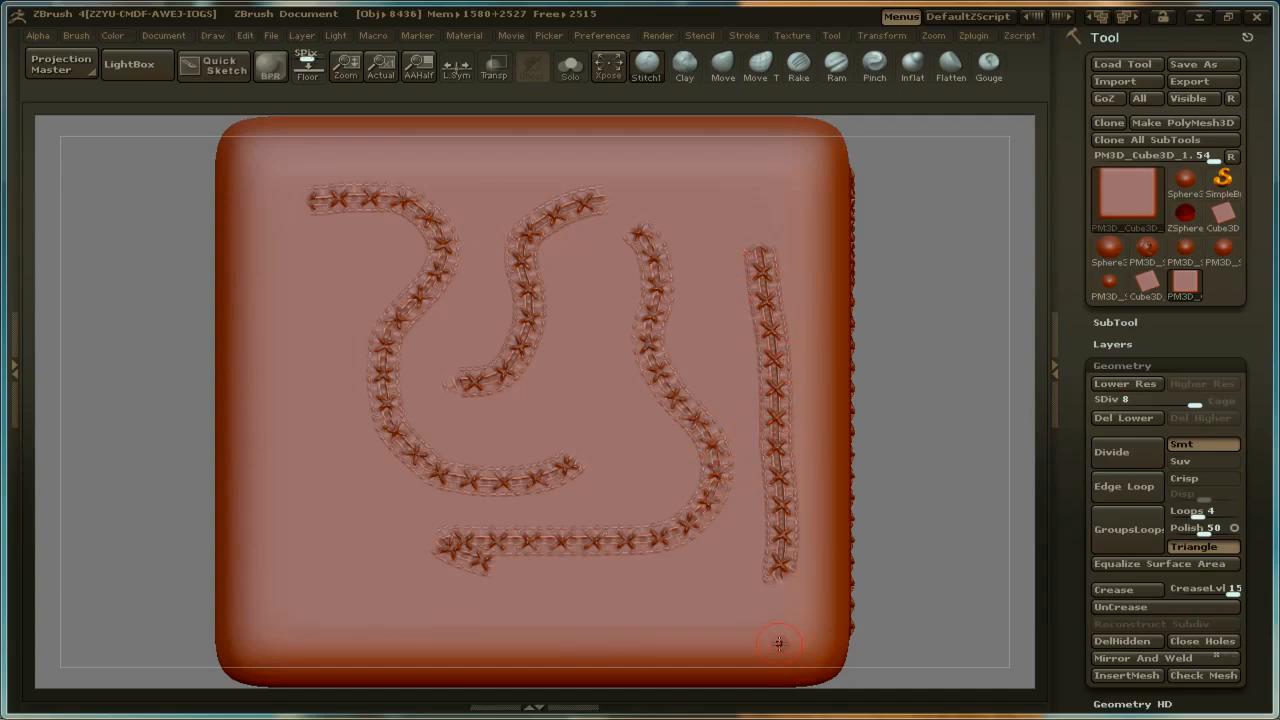
pyautogui.moveTo(779, 643)
pyautogui.mouseDown()
pyautogui.moveTo(417, 640)
pyautogui.moveTo(815, 650)
pyautogui.mouseUp()
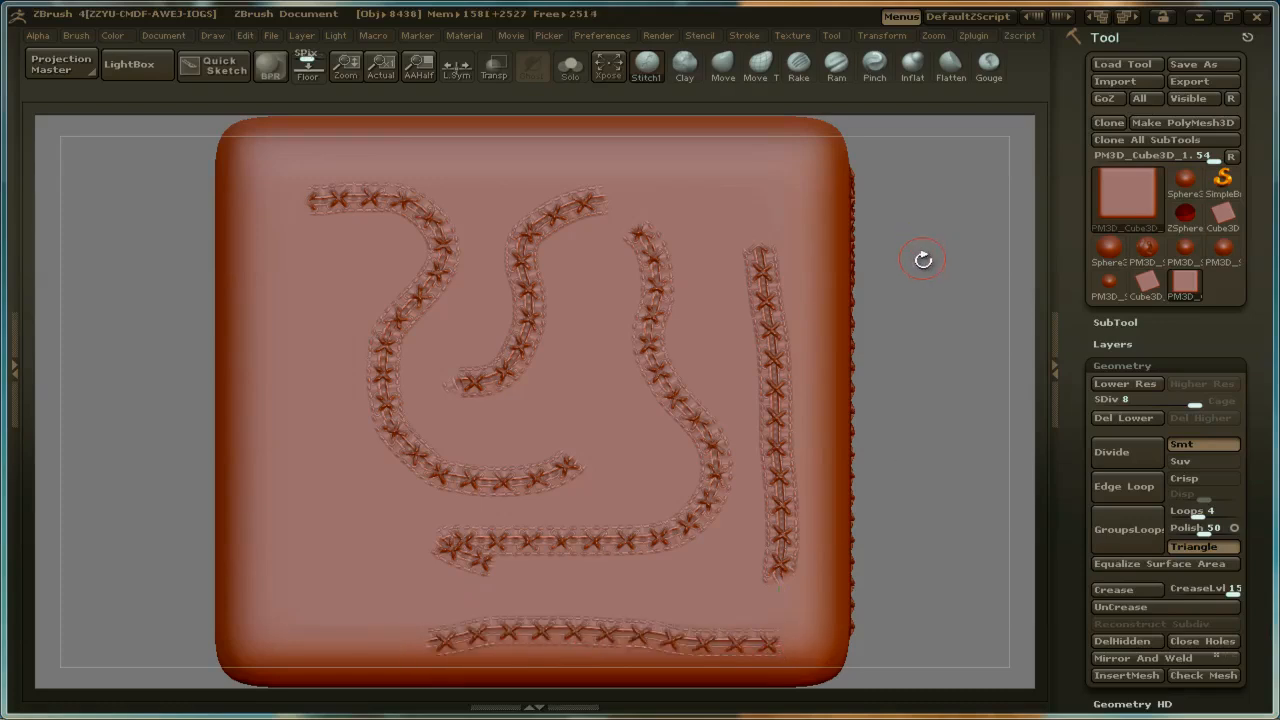
# Bring the next blank side of the cube to the front and switch to the Clay brush
pyautogui.moveTo(925, 262); pyautogui.dragTo(975, 291)
pyautogui.moveTo(868, 320); pyautogui.dragTo(897, 320)
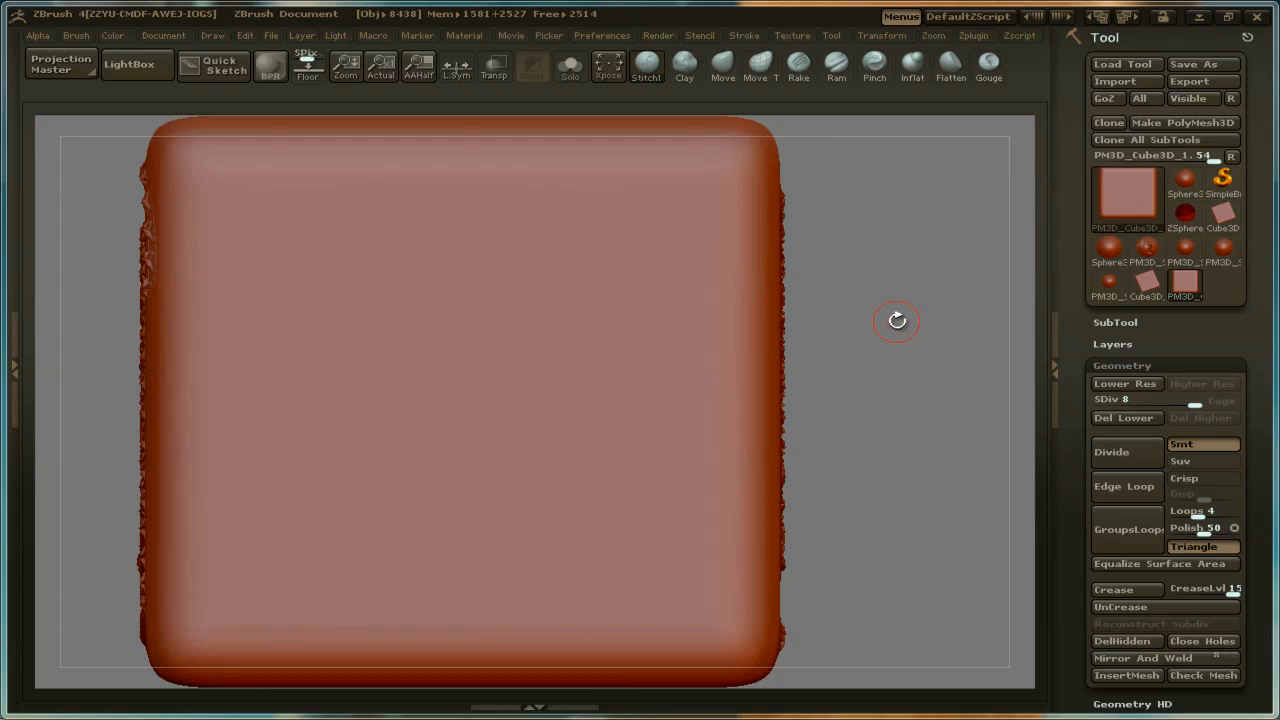
pyautogui.click(745, 35)
pyautogui.click(686, 66)
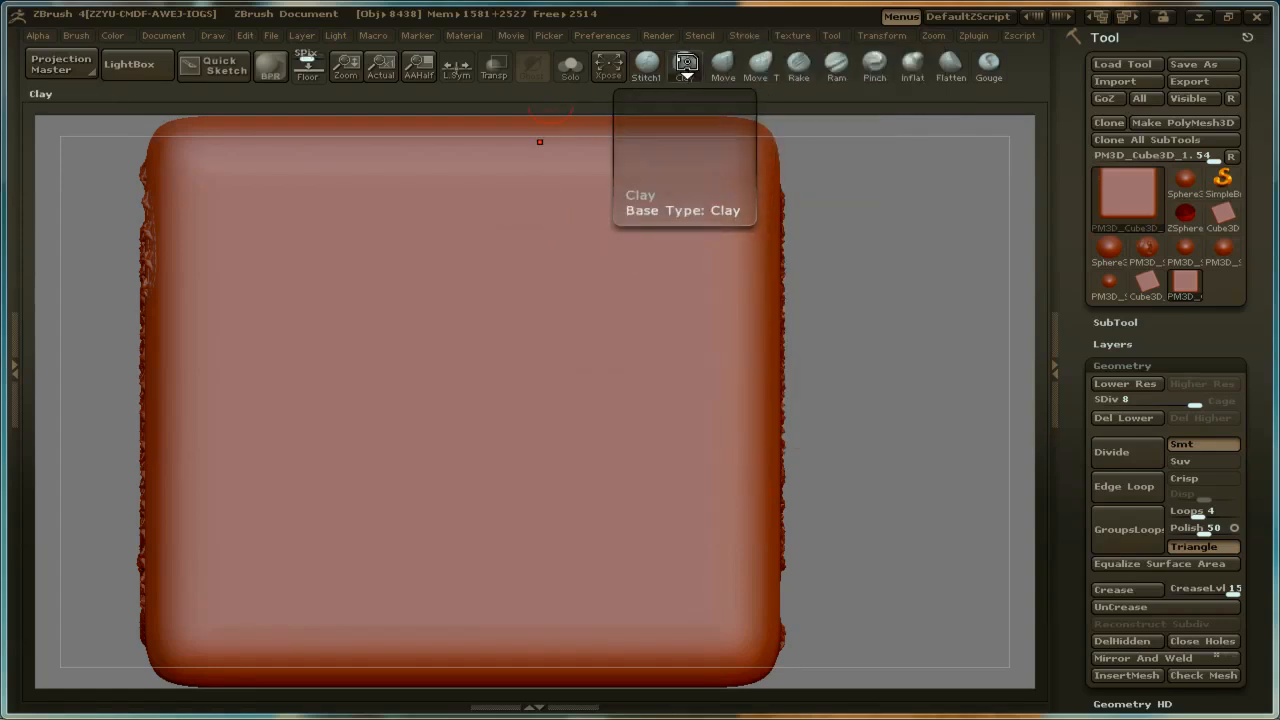
# Place five clay dabs down the blank face and sculpt a raised winding stroke that links them
pyautogui.click(377, 167)
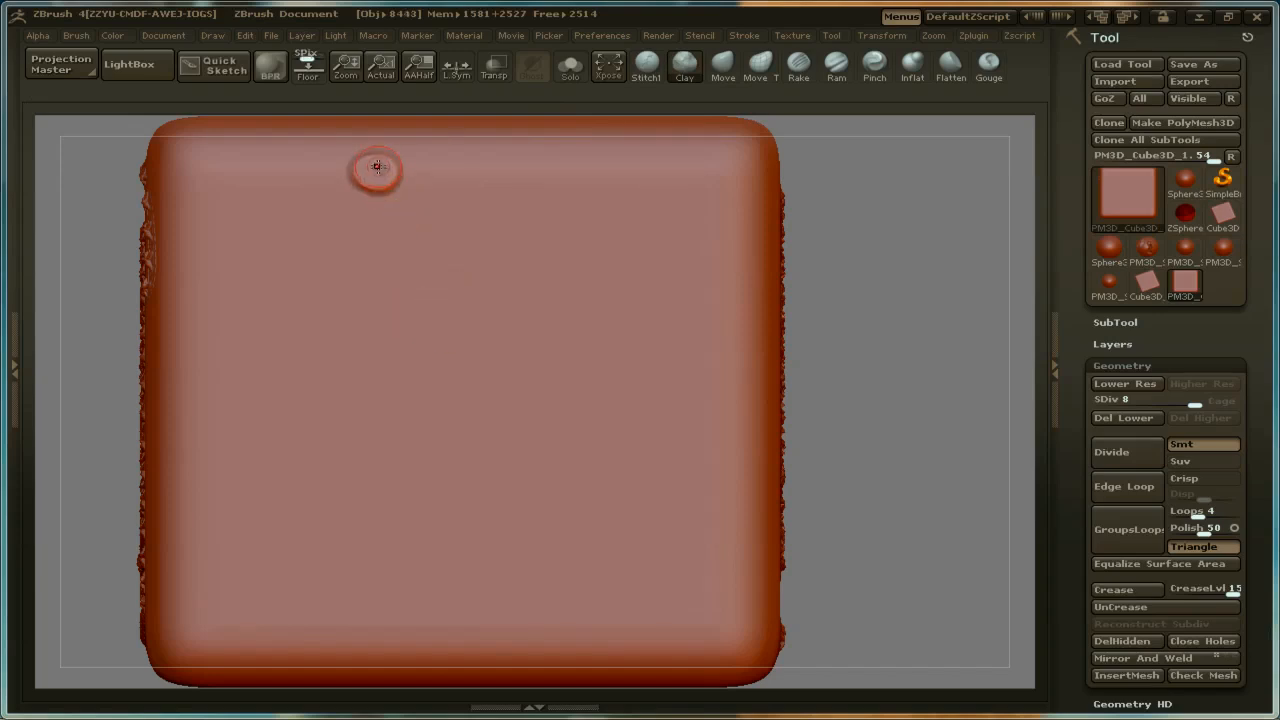
pyautogui.click(321, 315)
pyautogui.click(356, 426)
pyautogui.click(553, 496)
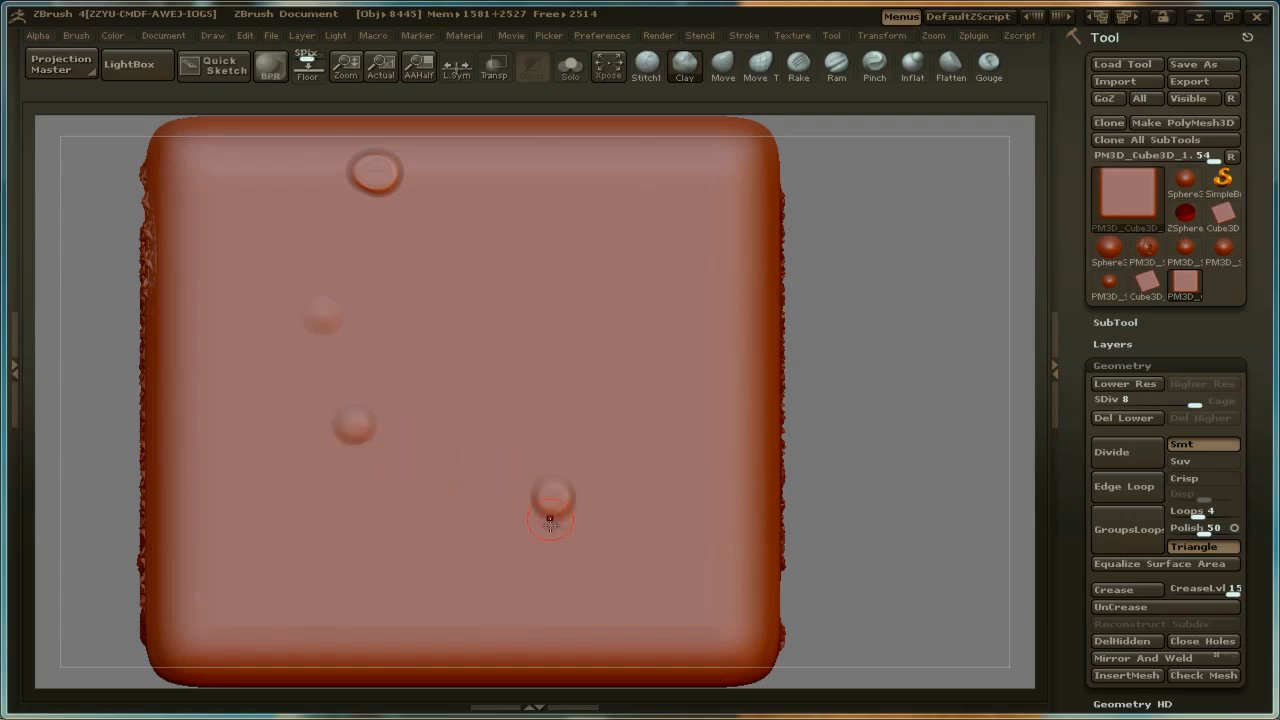
pyautogui.click(503, 620)
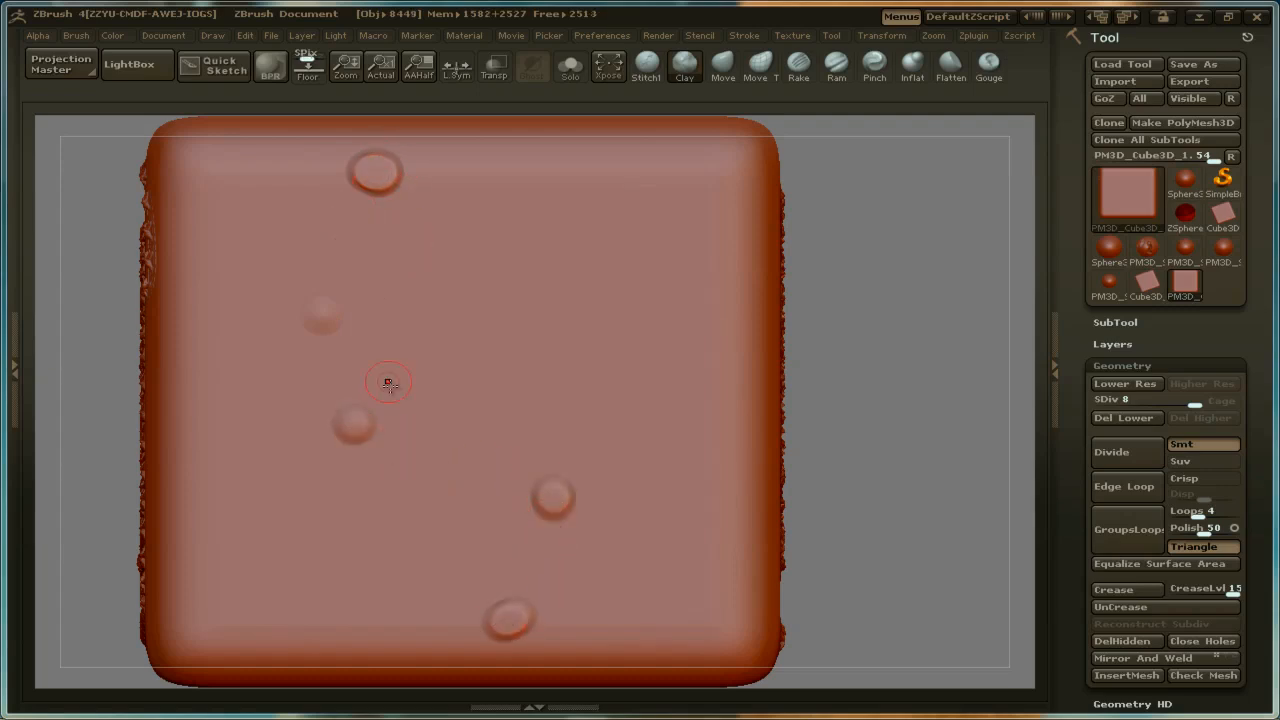
pyautogui.moveTo(492, 608)
pyautogui.mouseDown()
pyautogui.moveTo(510, 615)
pyautogui.moveTo(545, 585)
pyautogui.moveTo(540, 500)
pyautogui.moveTo(330, 410)
pyautogui.moveTo(305, 330)
pyautogui.moveTo(366, 187)
pyautogui.mouseUp()
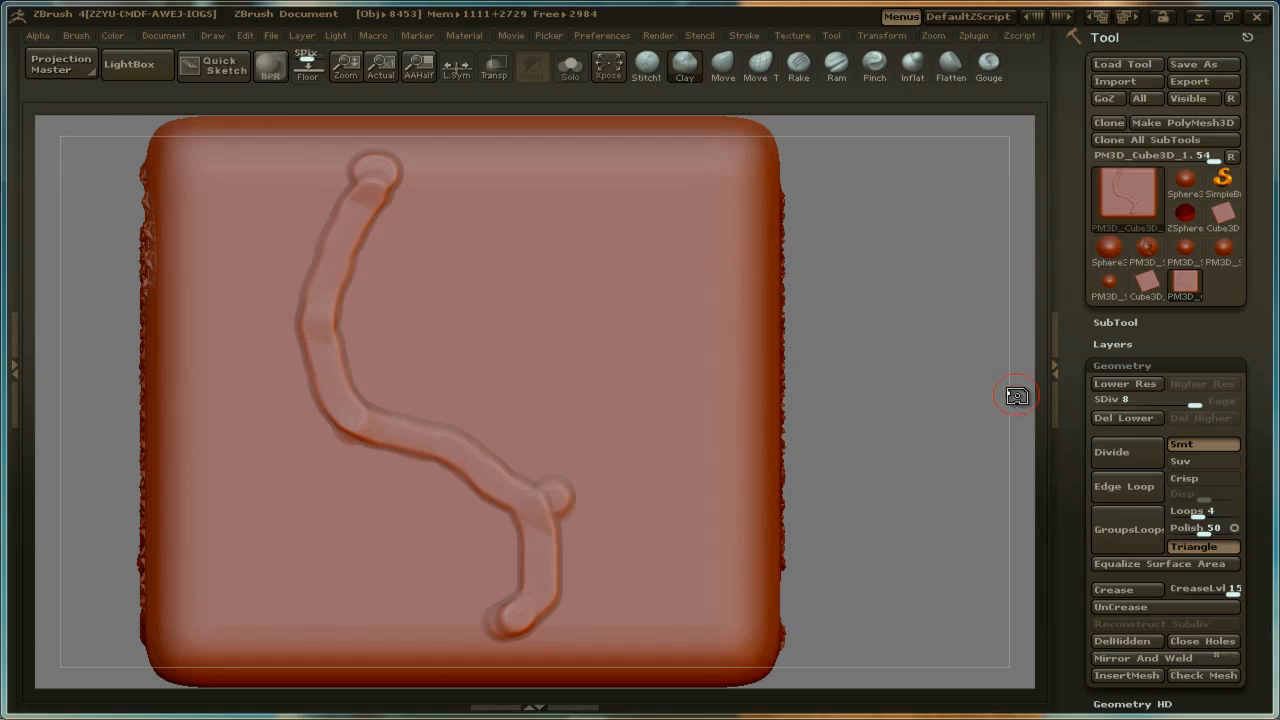
pyautogui.moveTo(946, 345); pyautogui.dragTo(901, 403)
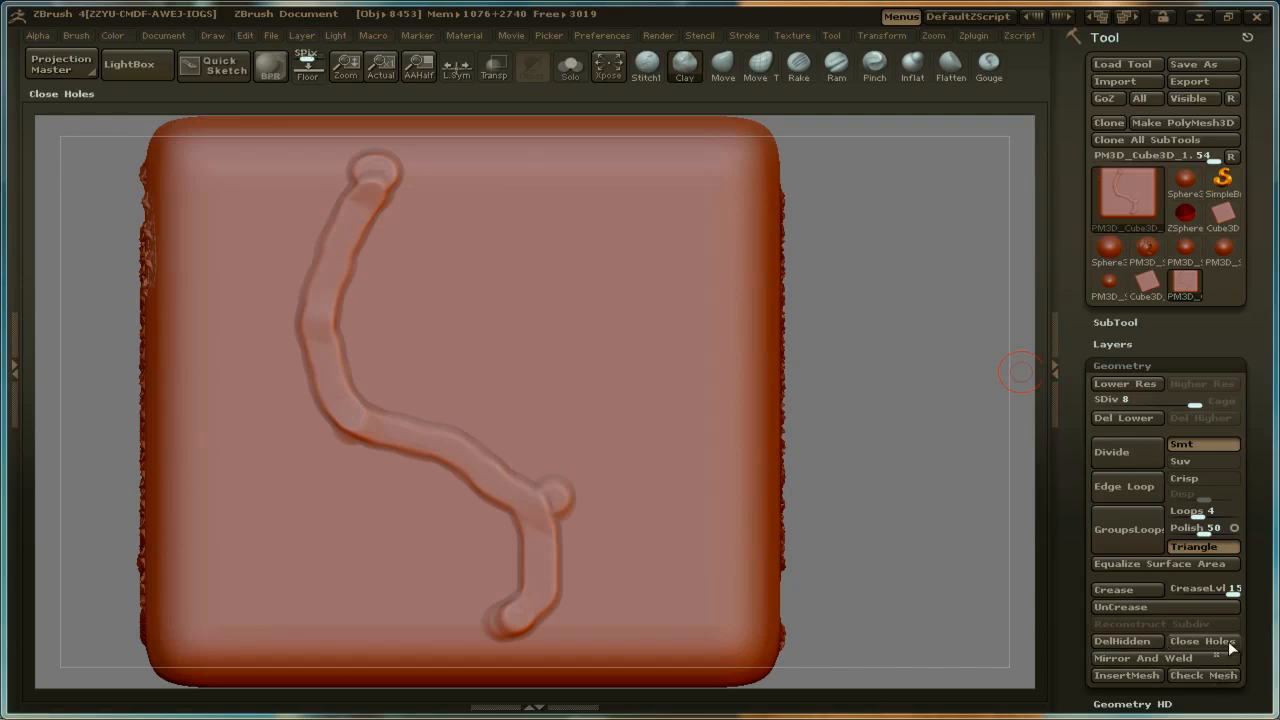
pyautogui.moveTo(957, 500); pyautogui.dragTo(768, 492)
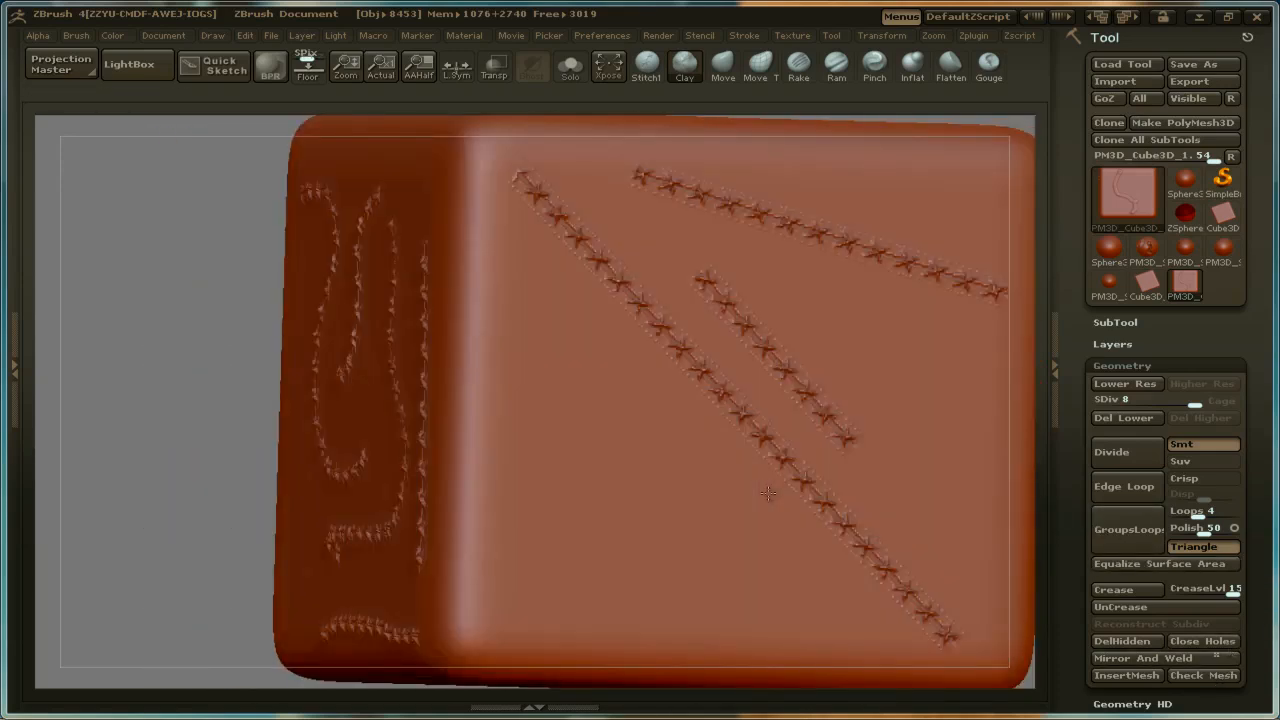